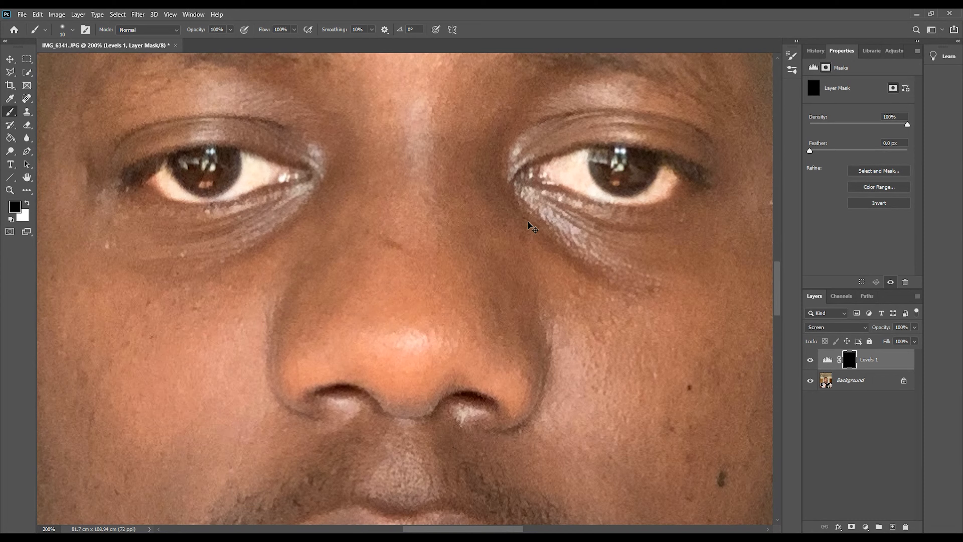
Compare the eyes on the whole face with the Levels 1 layer hidden and shown
key("ctrl+minus")
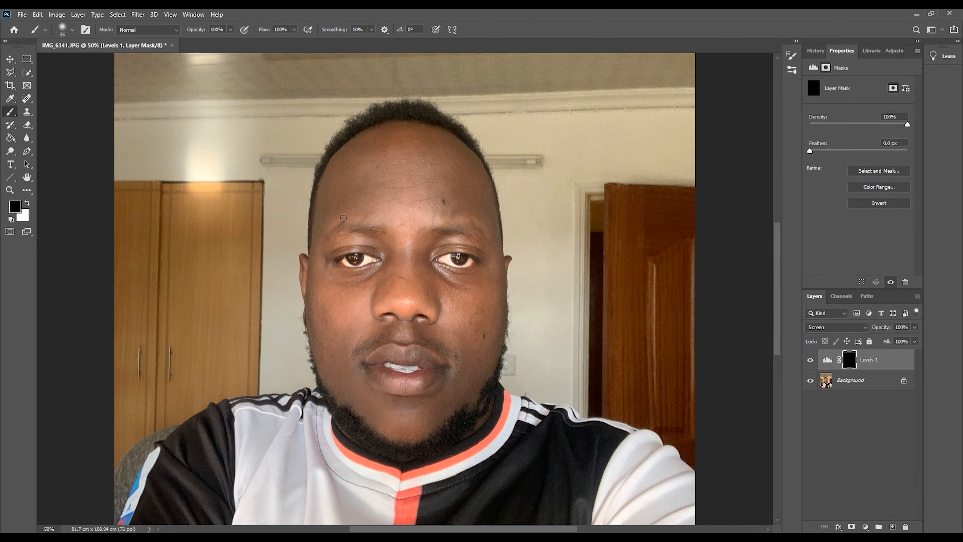
left_click(810, 361)
left_click(811, 361)
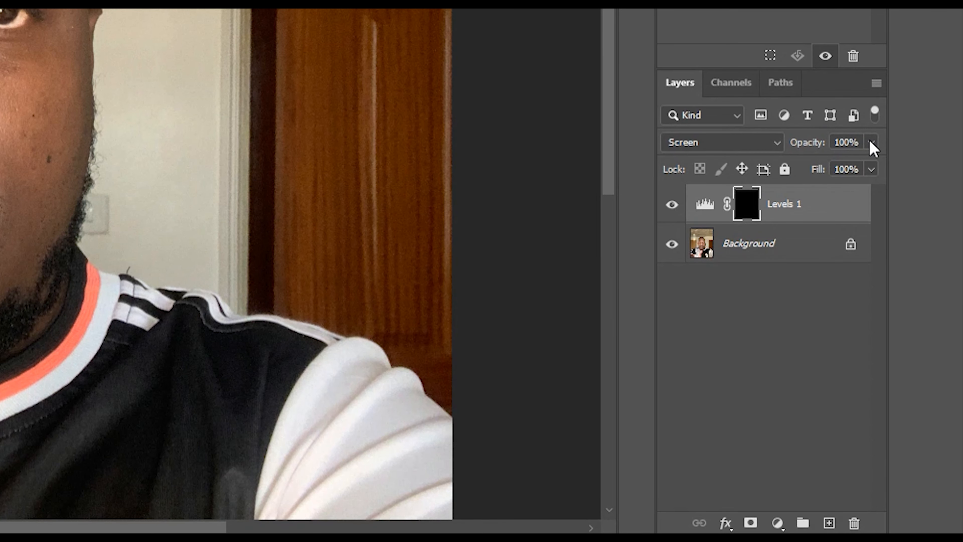
Reduce the Levels 1 layer's opacity to 80% and compare the eyes with the layer hidden and shown
left_click(872, 143)
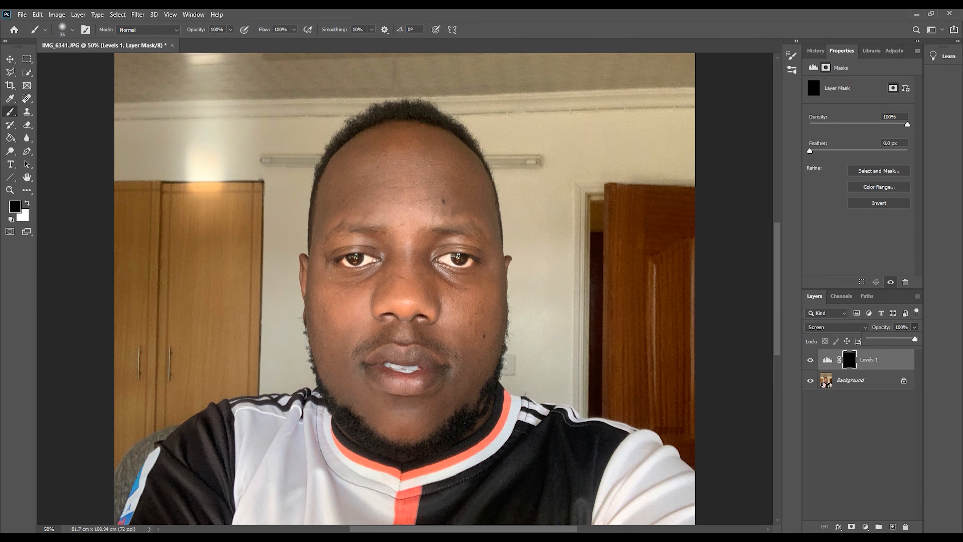
left_click_drag(915, 339, 869, 339)
left_click_drag(872, 339, 893, 339)
mouse_move(908, 339)
left_mouse_down()
mouse_move(869, 339)
mouse_move(906, 339)
left_mouse_up()
left_click(916, 328)
left_click(810, 361)
left_click(810, 361)
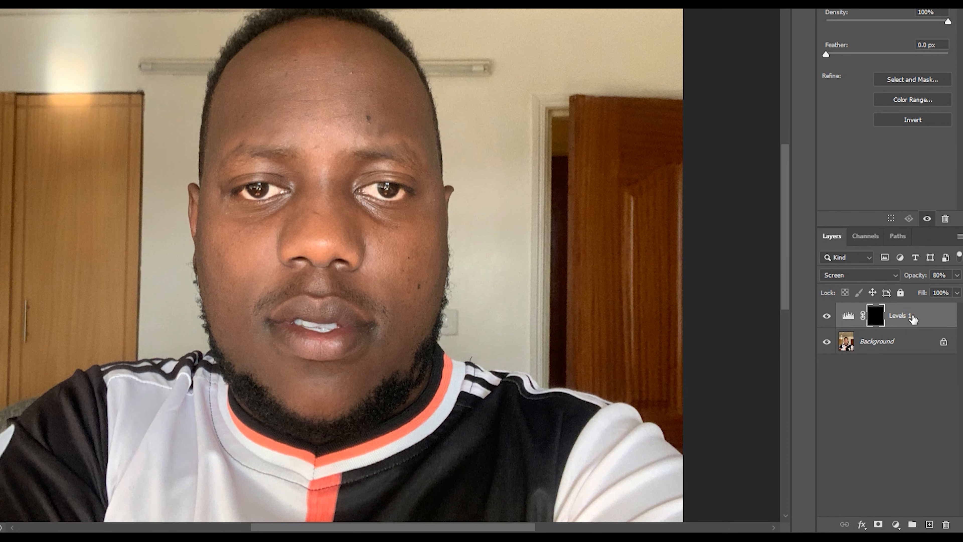
Open the Levels 1 layer's Blending Options and reposition the dialog so the eyes stay uncovered
right_click(912, 317)
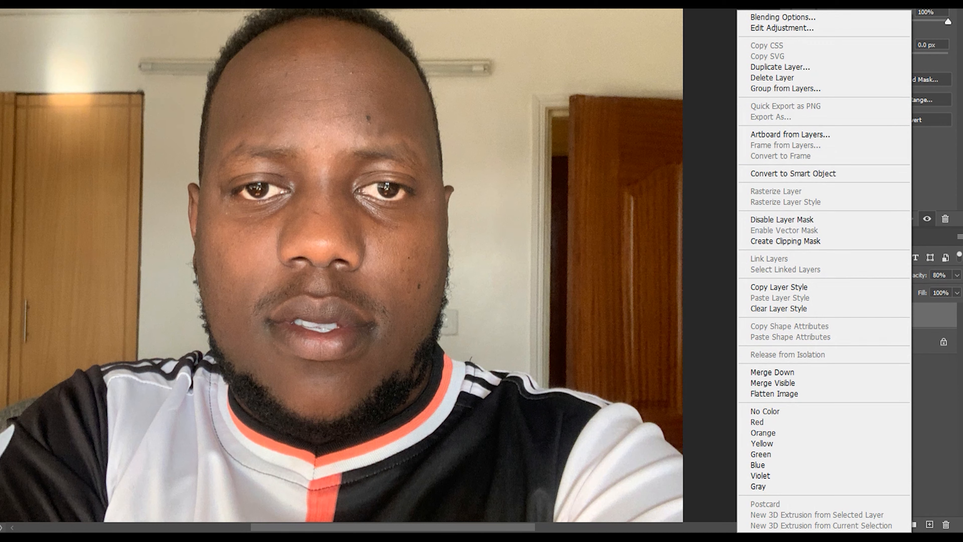
left_click(787, 17)
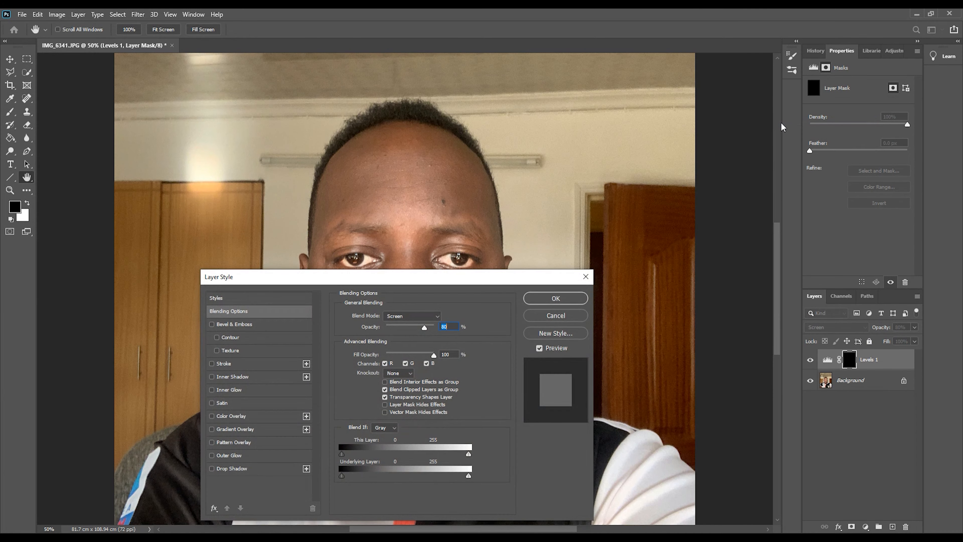
left_click_drag(381, 277, 383, 300)
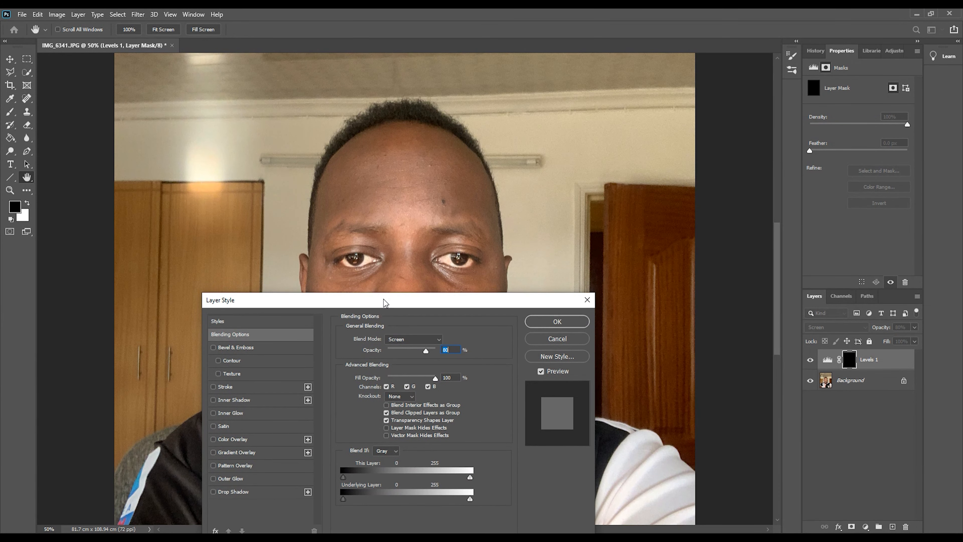
key("ctrl+plus")
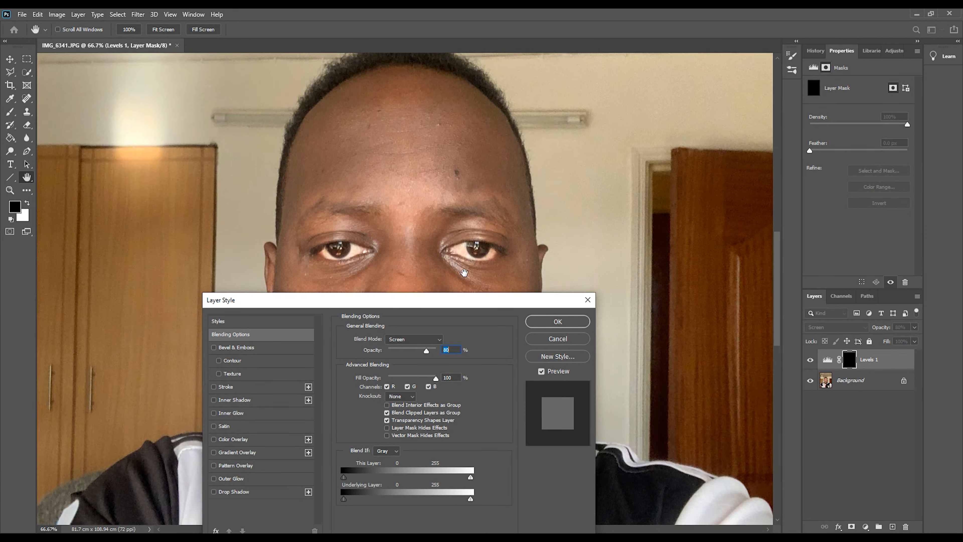
left_click_drag(421, 305, 428, 277)
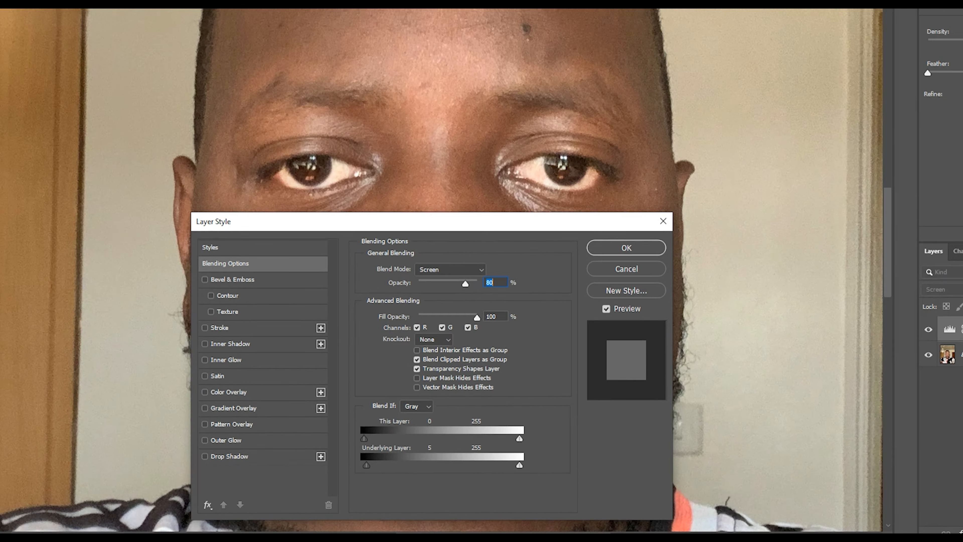
Split the Underlying Layer's black Blend If slider to 13 / 157, apply it, and compare the eyes with Levels 1 hidden and shown
left_click_drag(349, 470, 386, 471)
left_click_drag(456, 453, 477, 454)
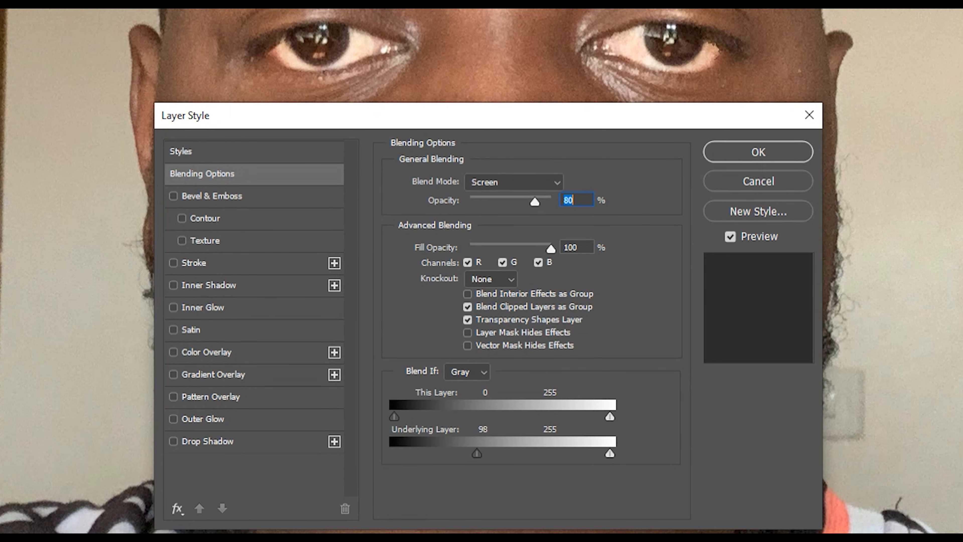
left_click_drag(477, 454, 445, 453)
key("alt")
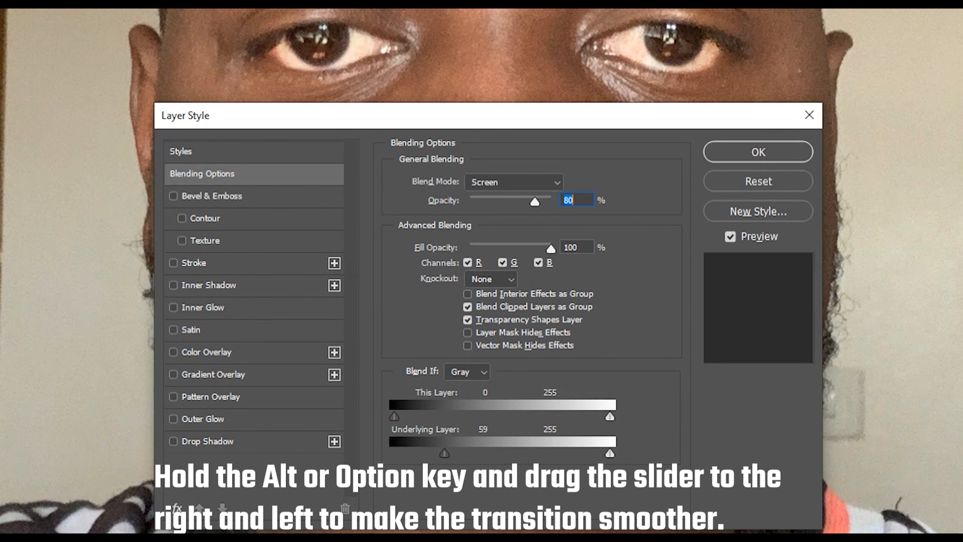
mouse_move(445, 454)
left_mouse_down()
mouse_move(599, 453)
mouse_move(407, 454)
mouse_move(493, 454)
mouse_move(417, 454)
mouse_move(436, 453)
left_mouse_up()
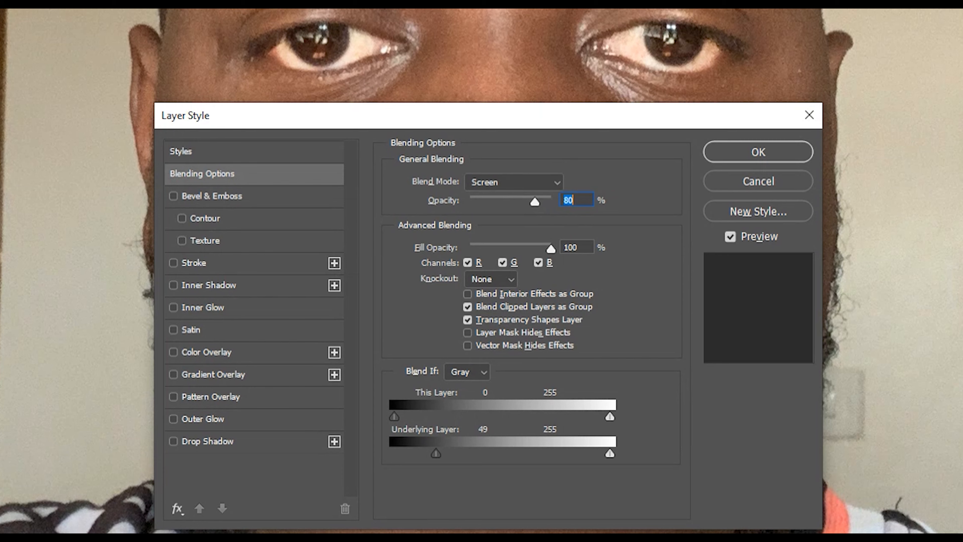
key("alt")
left_click_drag(436, 453, 529, 454)
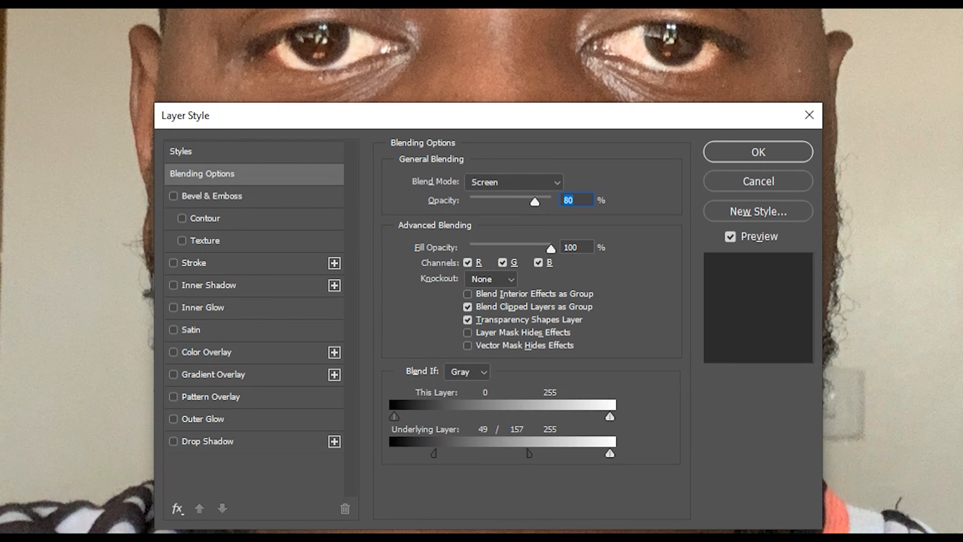
left_click_drag(434, 454, 404, 454)
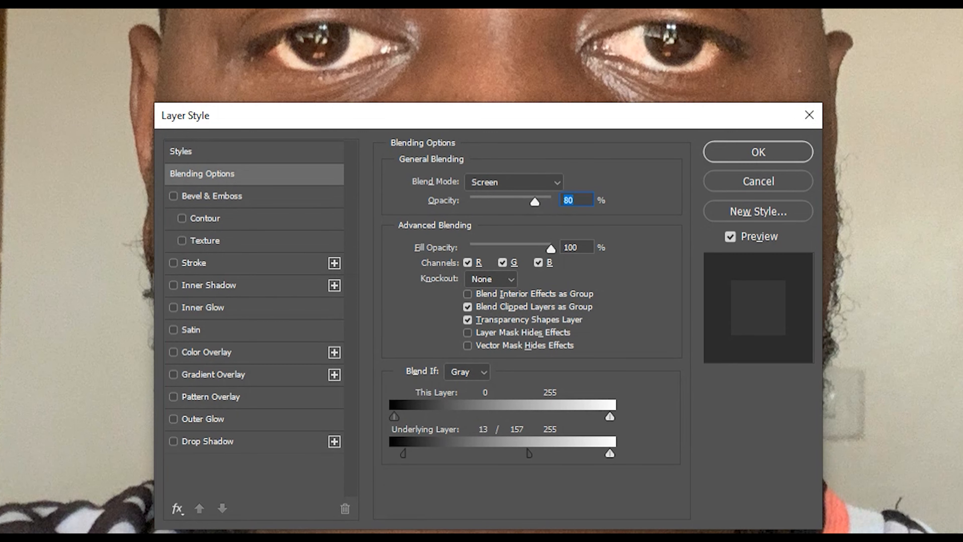
left_click(759, 153)
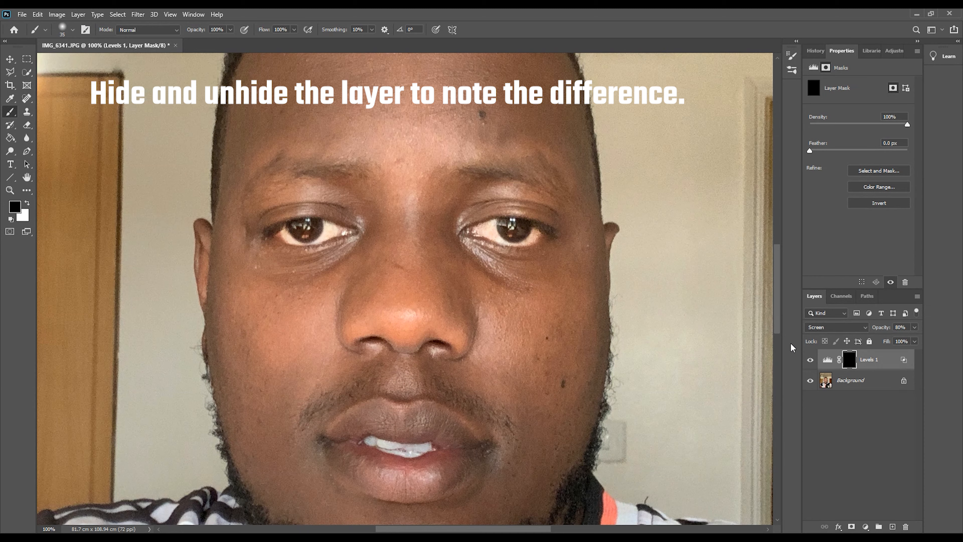
left_click(811, 360)
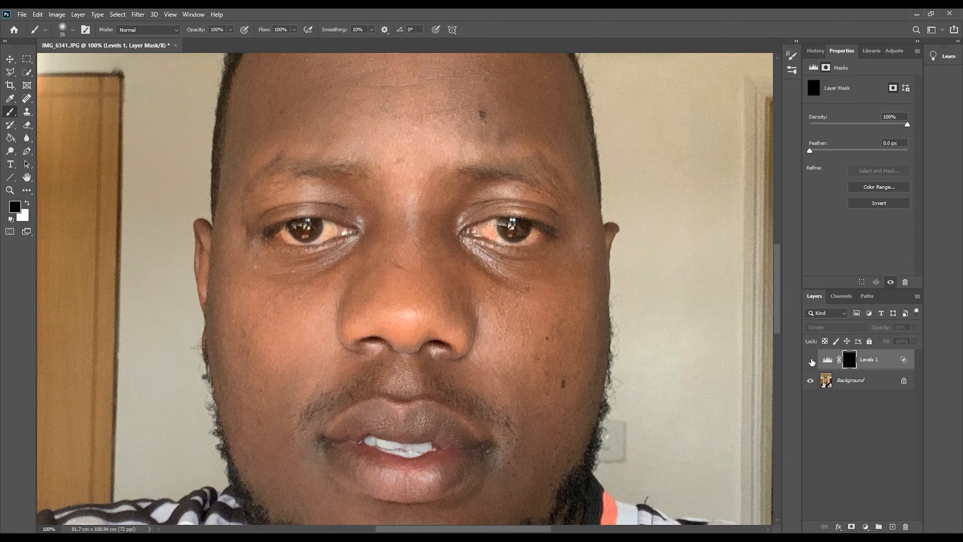
left_click(811, 359)
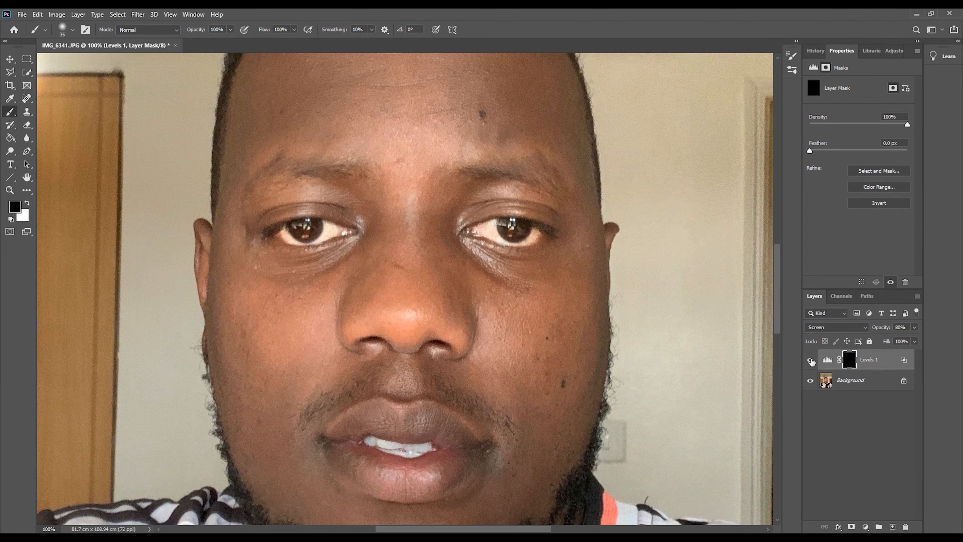
Add a Curves adjustment layer above the Levels 1 layer
key("ctrl+minus")
key("ctrl+minus")
key("ctrl+minus")
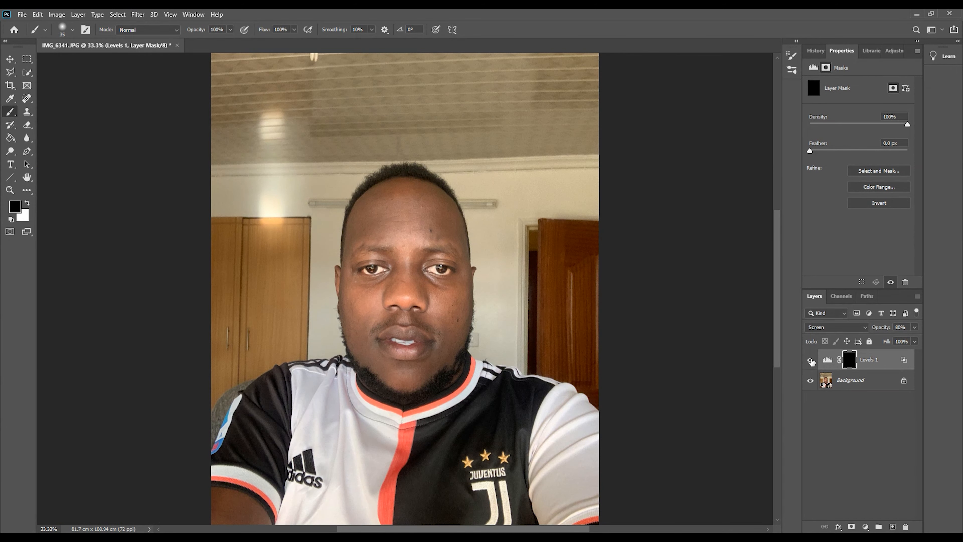
key("ctrl+minus")
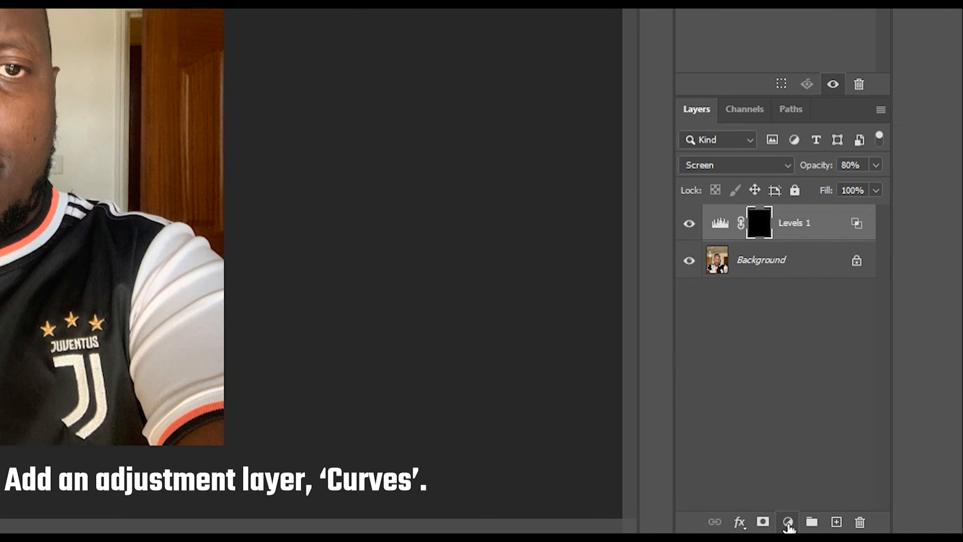
left_click(789, 523)
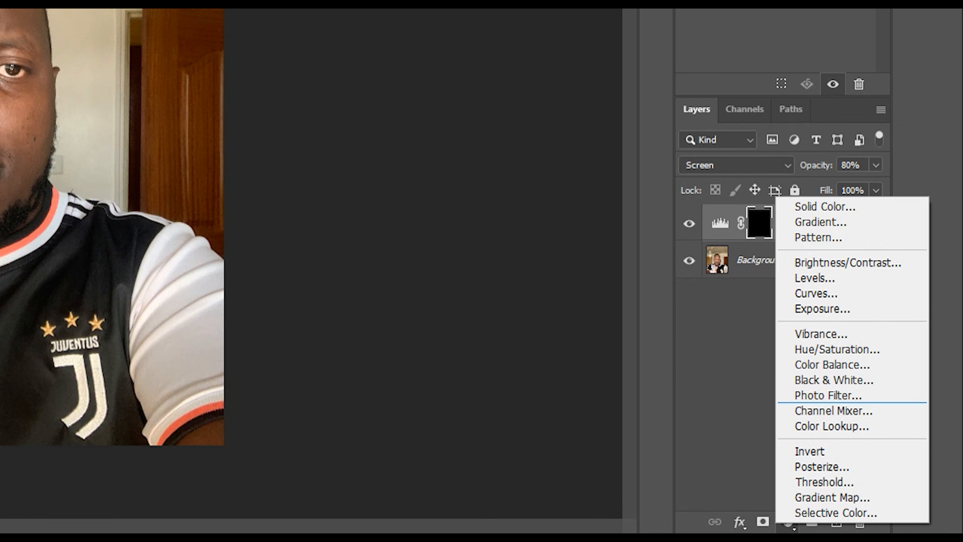
left_click(816, 294)
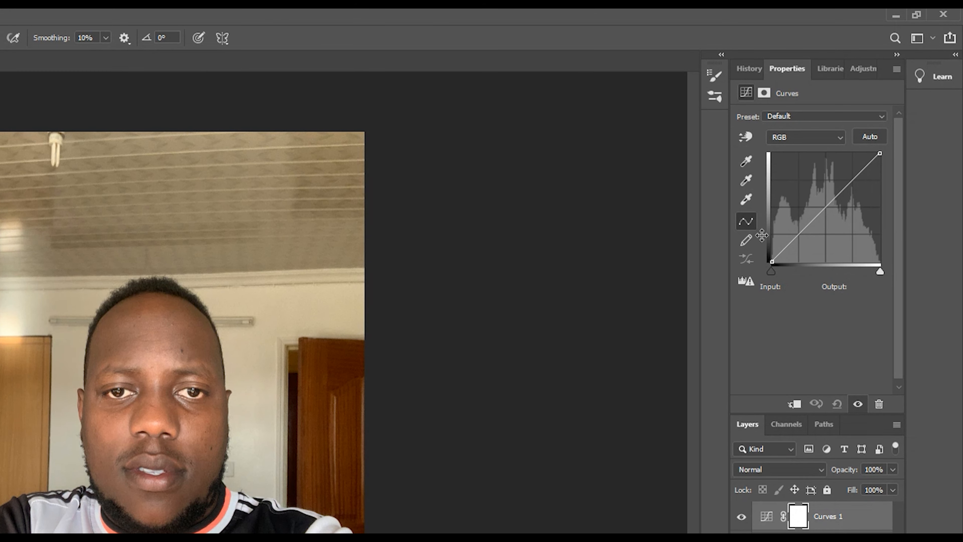
Activate the On-Image Adjustment Tool and brighten the photo by raising the RGB curve to about input 153, output 181
key("ctrl+plus")
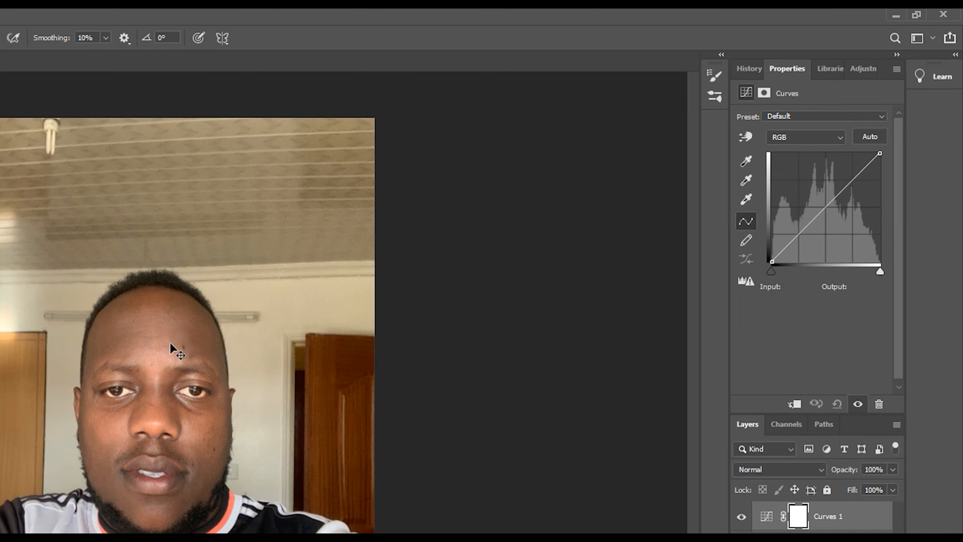
key("ctrl+plus")
key("ctrl+plus")
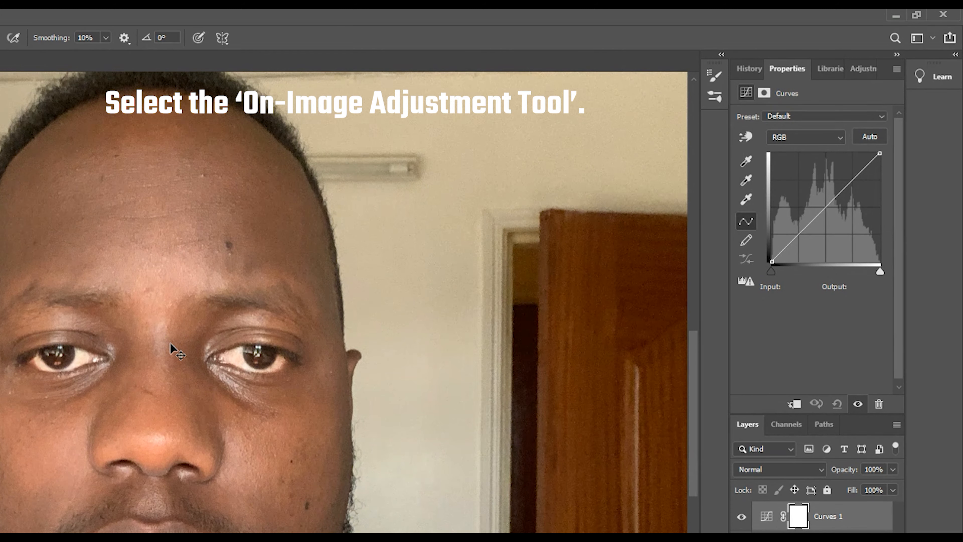
key("ctrl+minus")
key("ctrl+minus")
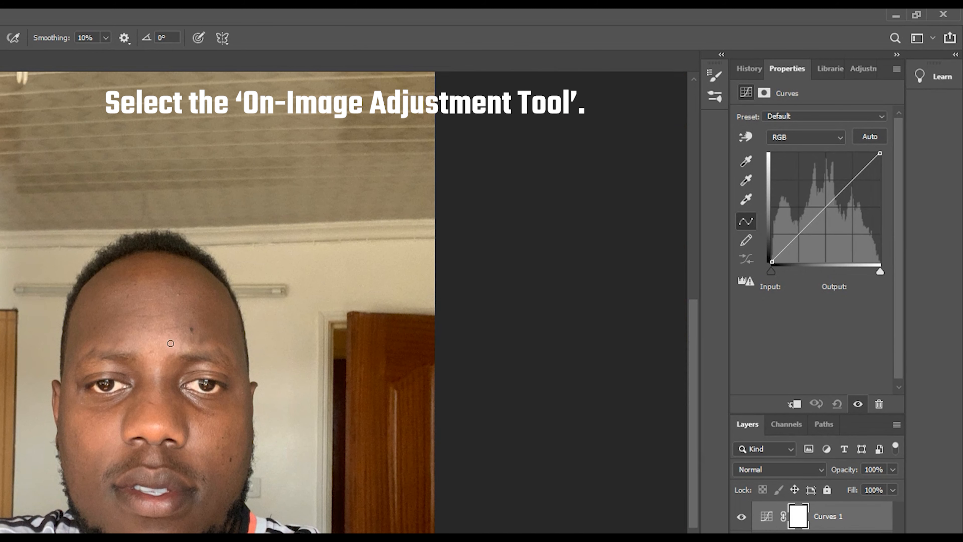
left_click(746, 137)
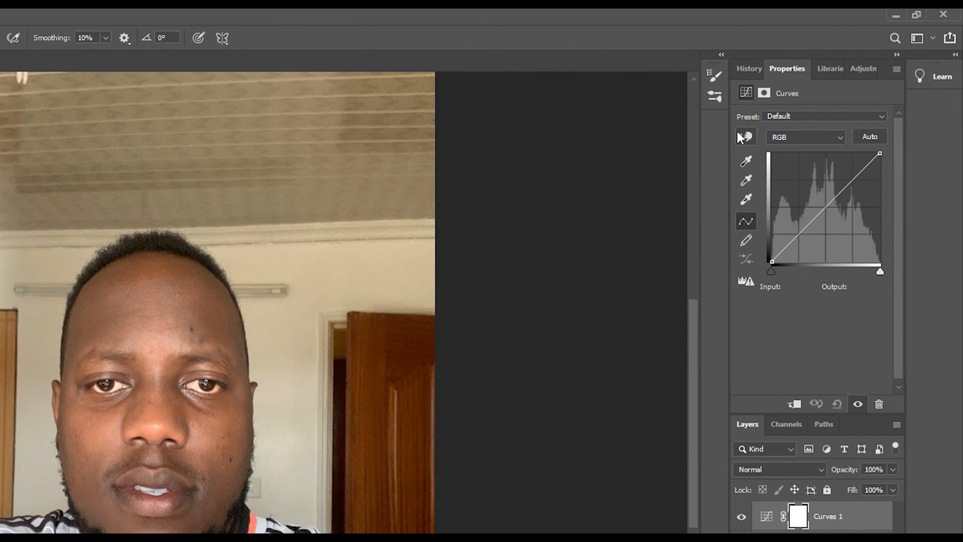
left_click(161, 337)
left_click(848, 188)
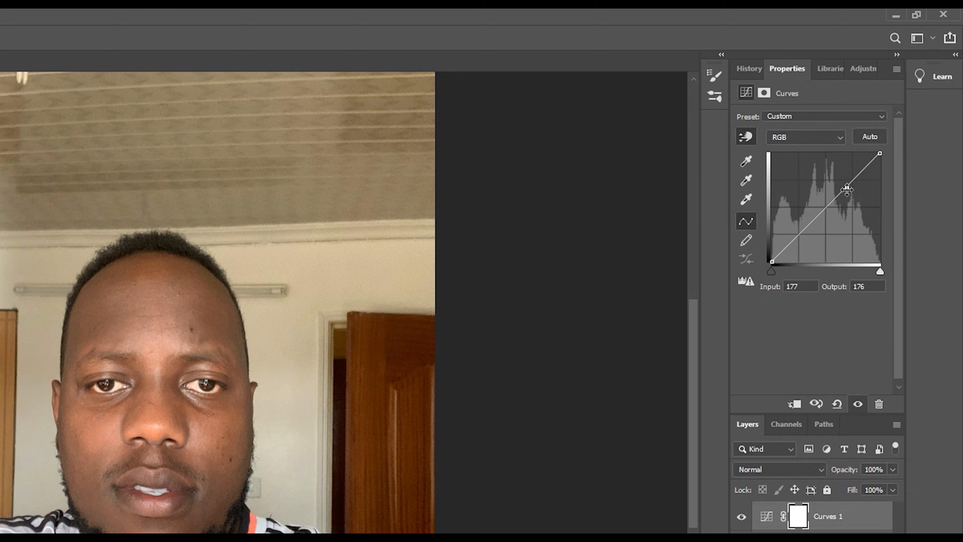
mouse_move(847, 187)
left_mouse_down()
mouse_move(834, 176)
mouse_move(839, 186)
left_mouse_up()
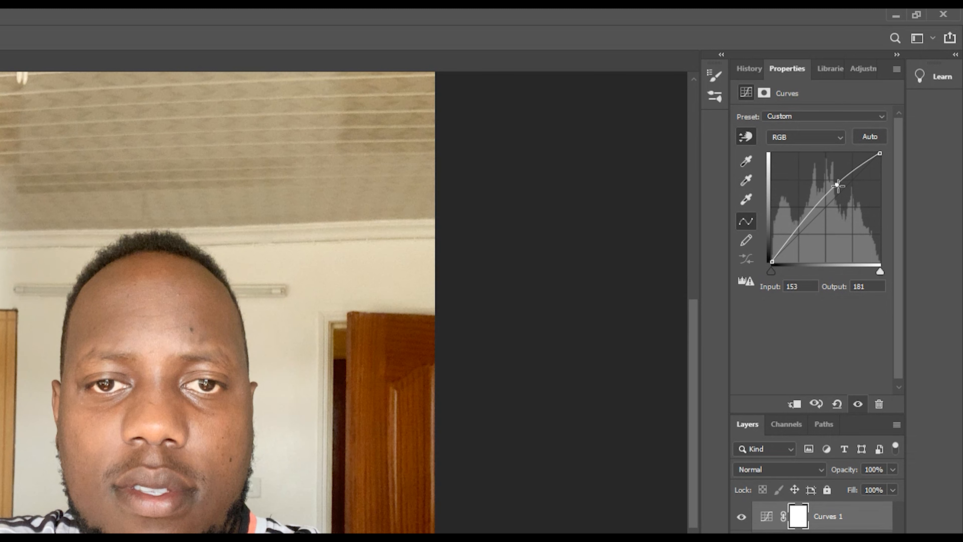